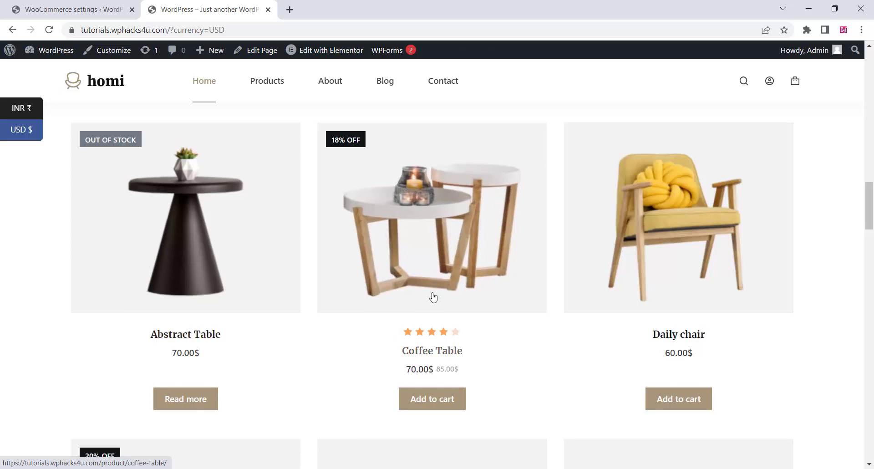
- Open the Coffee Table product page and check its dollar price
left_click(433, 298)
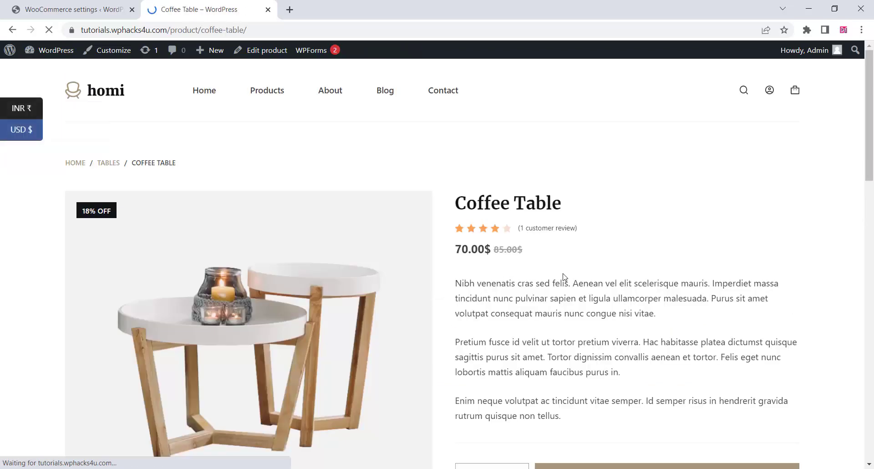
scroll(564, 276, "down", 4)
scroll(541, 277, "up", 4)
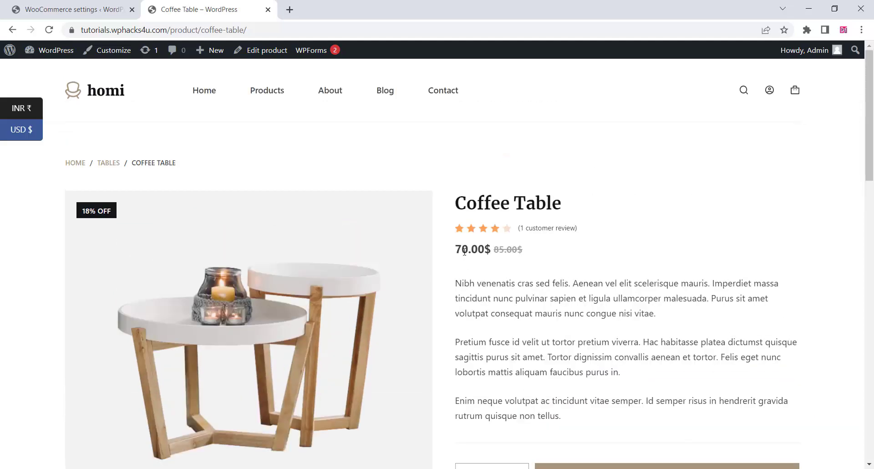
mouse_move(458, 249)
left_mouse_down()
mouse_move(518, 250)
mouse_move(449, 252)
left_mouse_up()
left_click(484, 253)
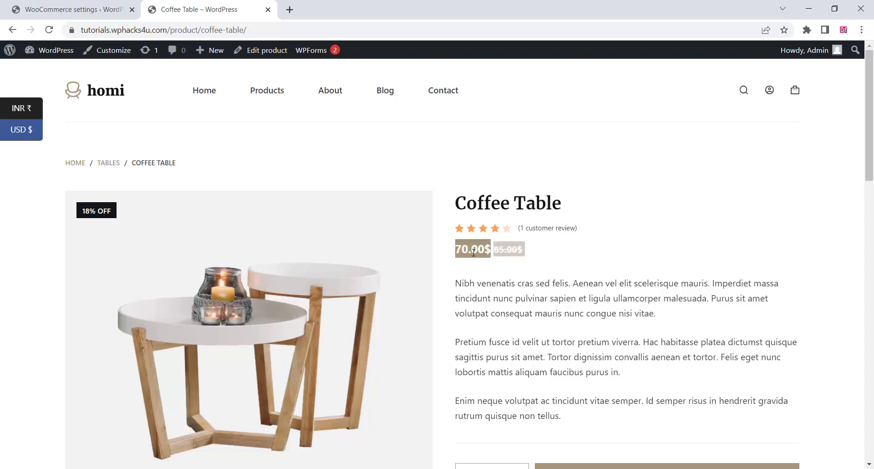
- Switch the storefront to INR ₹ and check the converted price 5,597.48
left_click(30, 111)
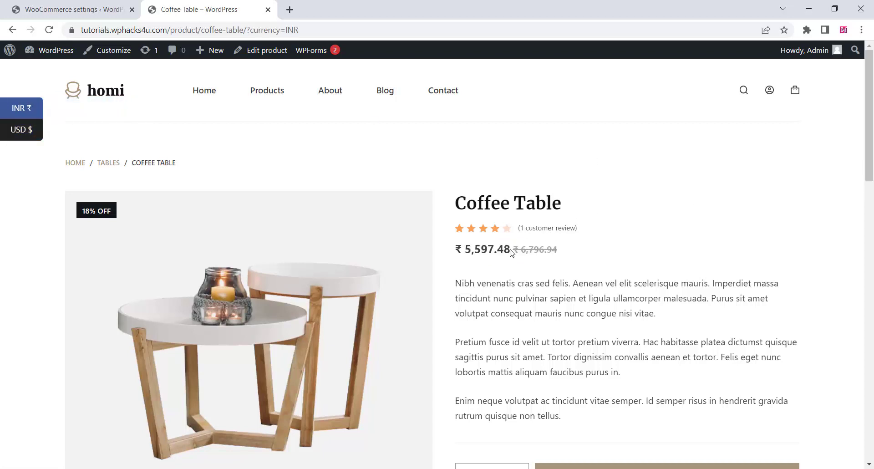
left_click_drag(509, 249, 458, 249)
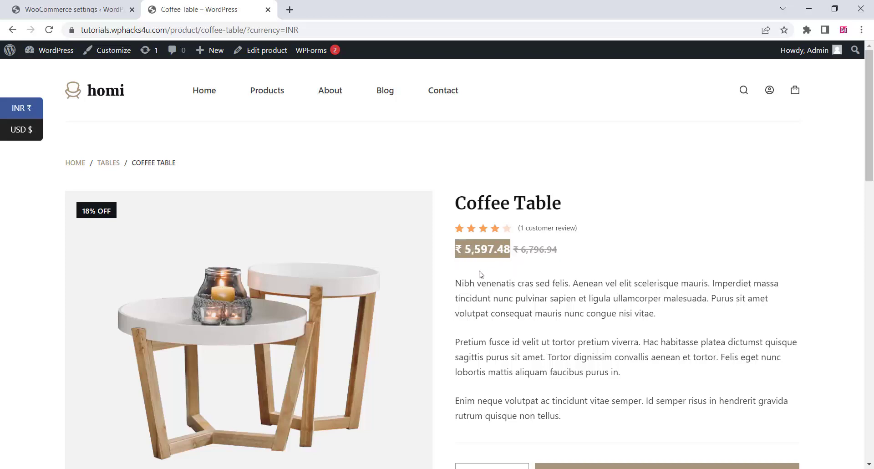
scroll(479, 273, "down", 4)
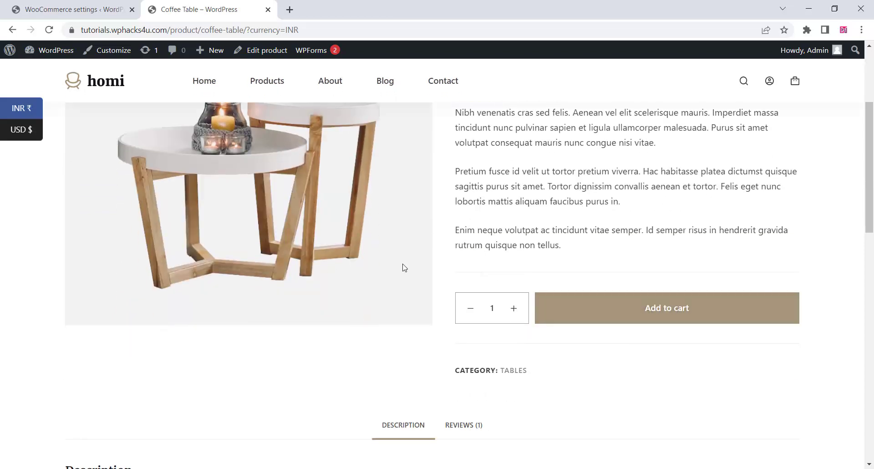
scroll(402, 267, "up", 4)
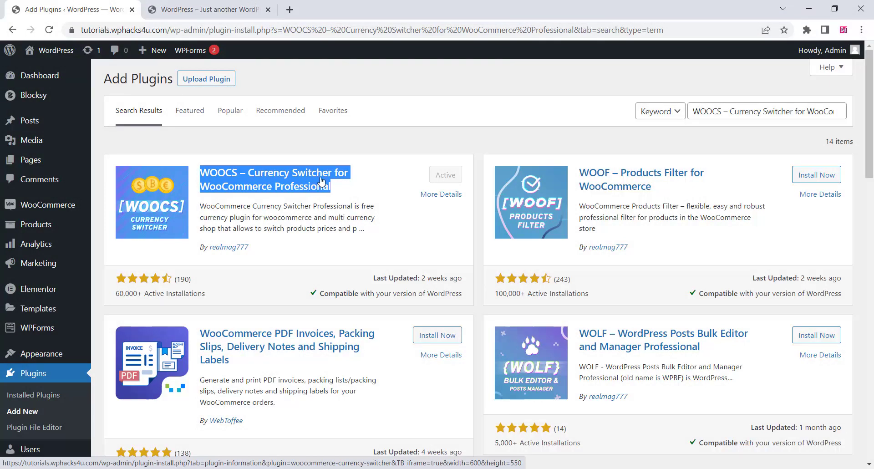
- Go to WooCommerce > Settings and review the General tab options
mouse_move(52, 207)
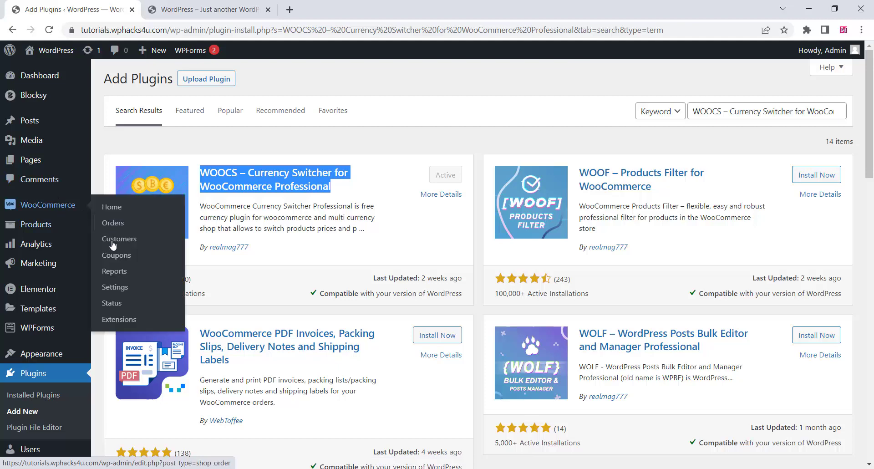
left_click(110, 285)
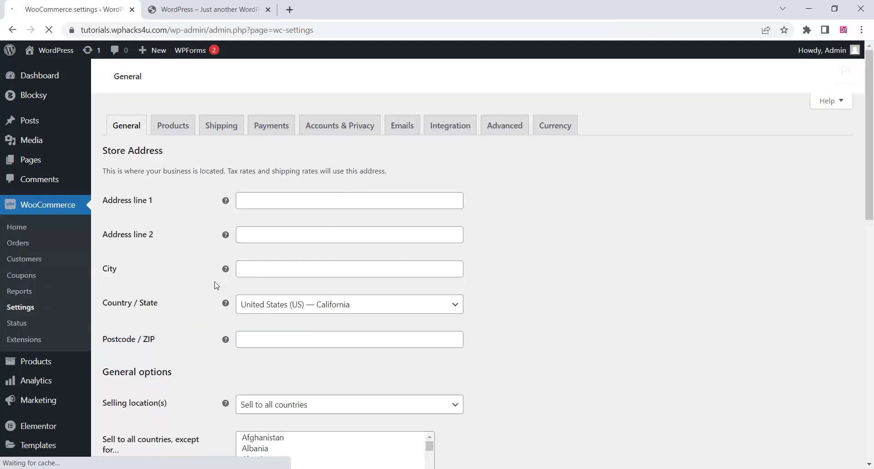
scroll(215, 288, "down", 3)
scroll(214, 289, "down", 10)
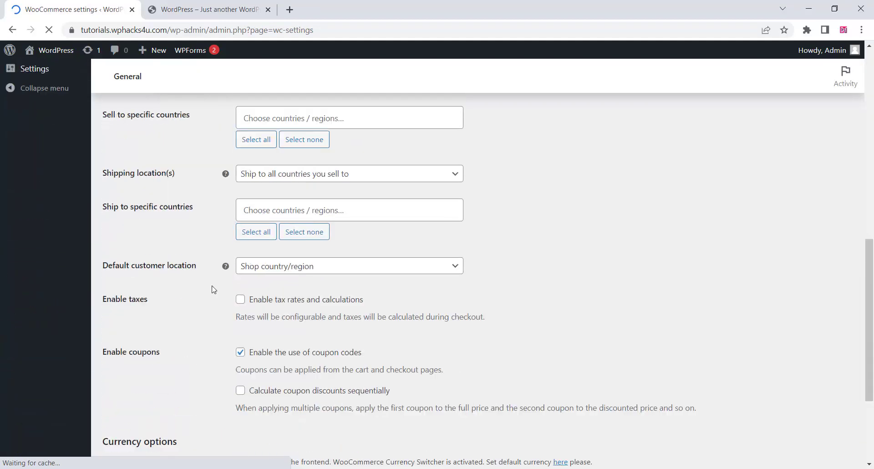
scroll(211, 309, "up", 15)
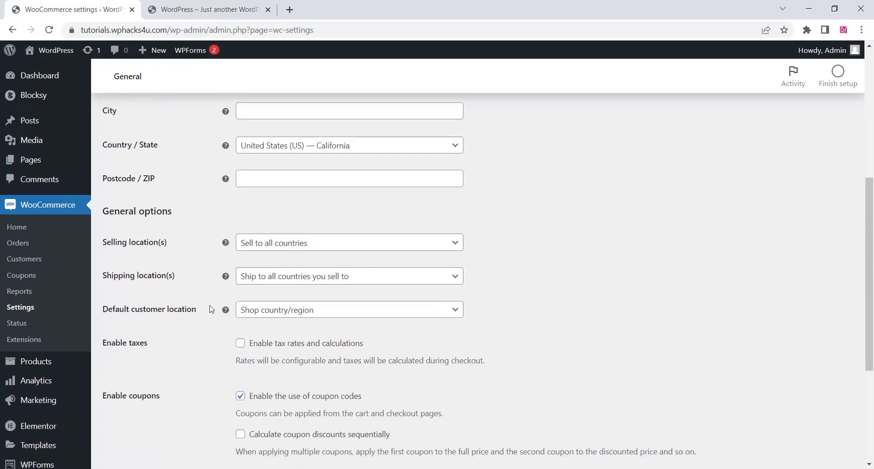
- On the WOOCS Currency tab, try Prepend Currency and cancel the two-currency limit alert
left_click(564, 255)
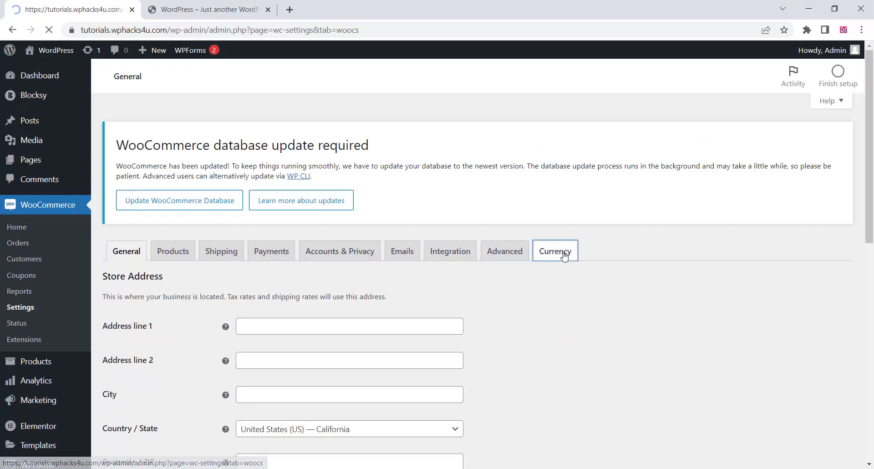
scroll(370, 255, "down", 4)
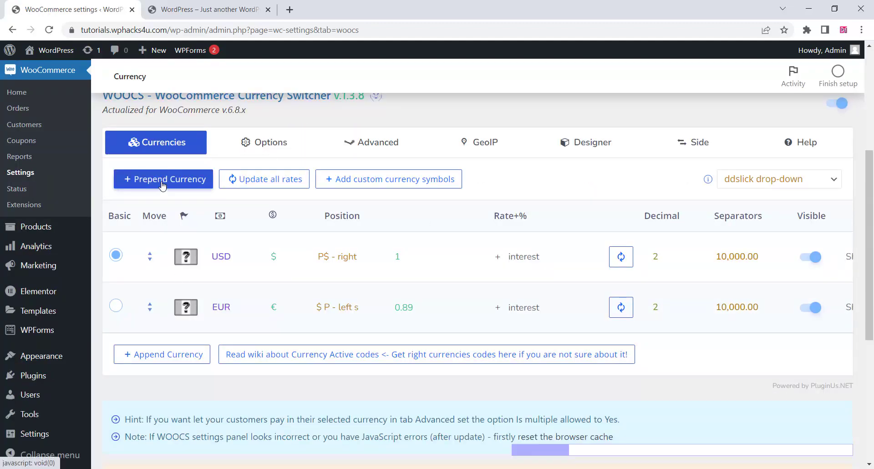
left_click(162, 184)
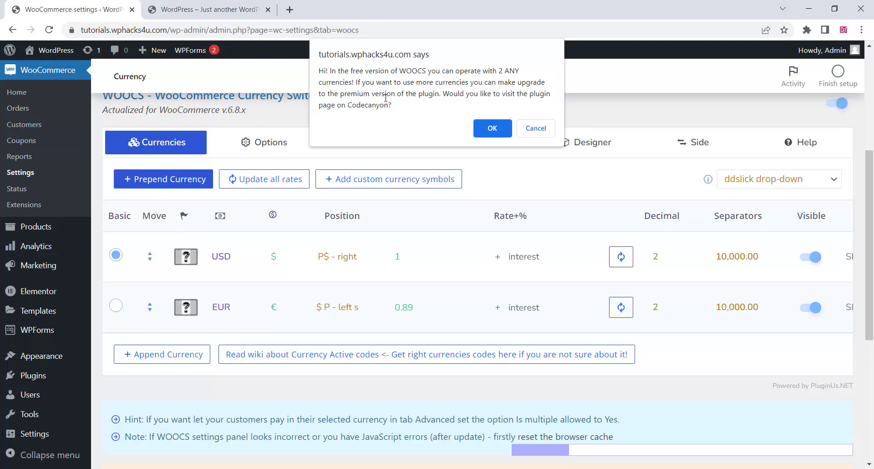
left_click_drag(394, 106, 331, 71)
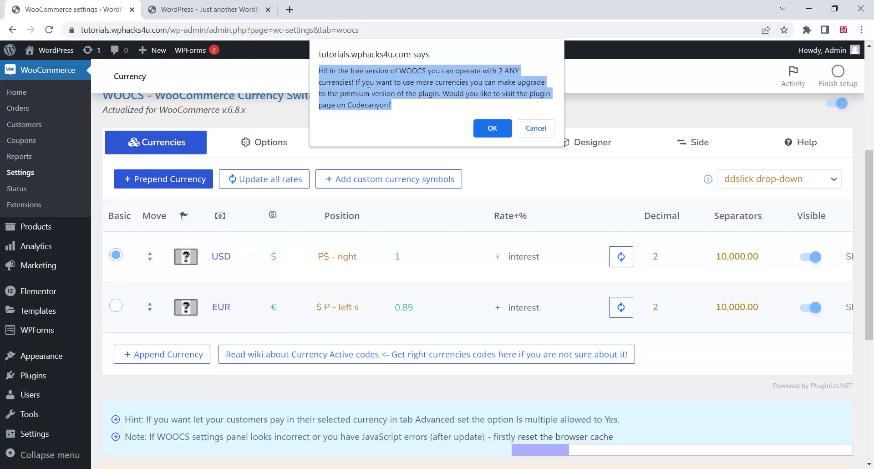
left_click(535, 129)
- Toggle the USD and EUR Visible switches off and back on
left_click(811, 258)
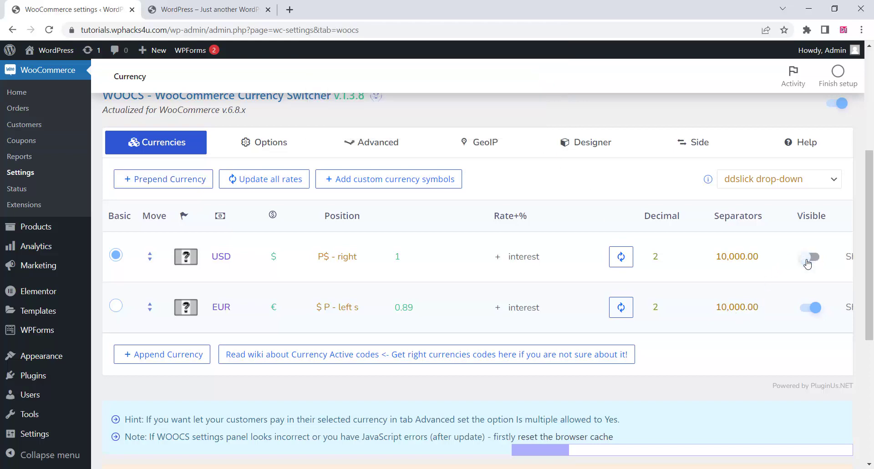
left_click(810, 257)
left_click(810, 309)
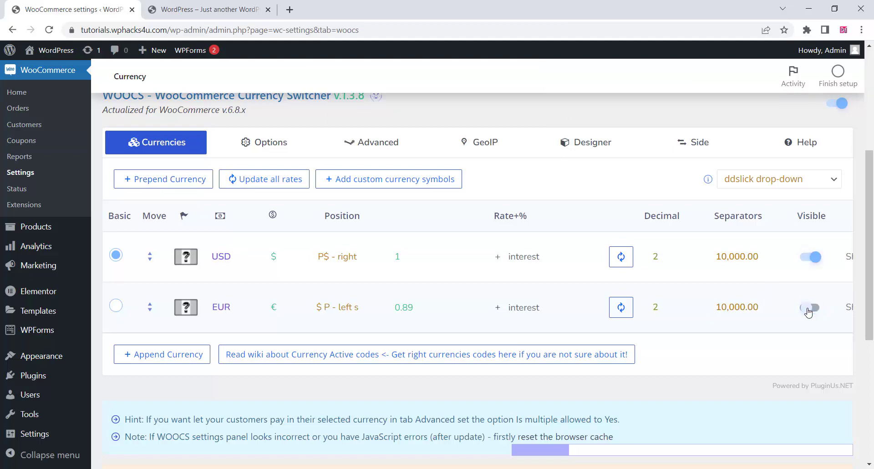
left_click(810, 308)
- Replace the second currency's code EUR with INR
left_click(223, 306)
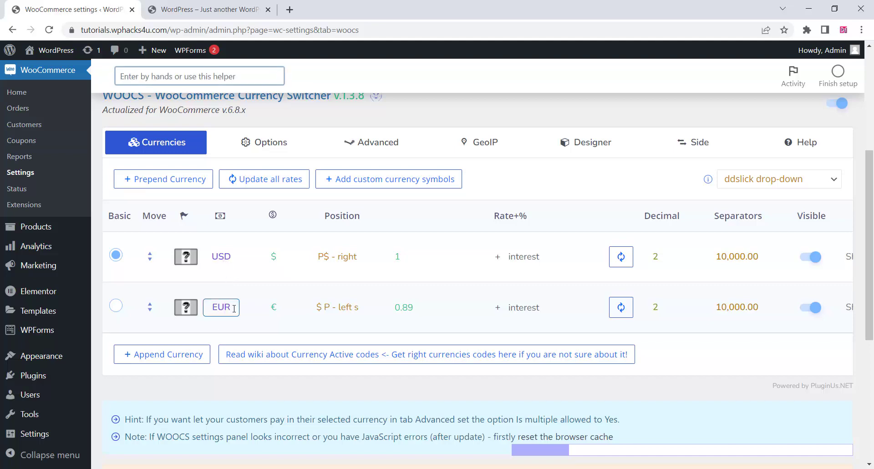
left_click_drag(232, 307, 214, 309)
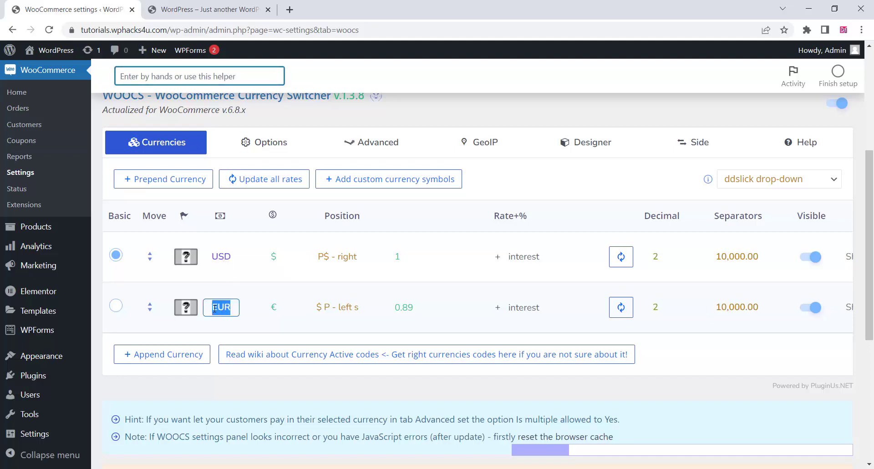
type("INR")
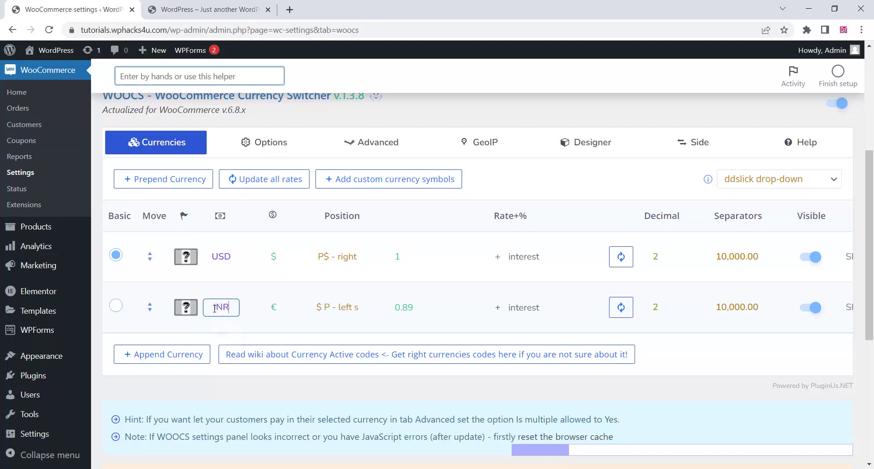
left_click(209, 328)
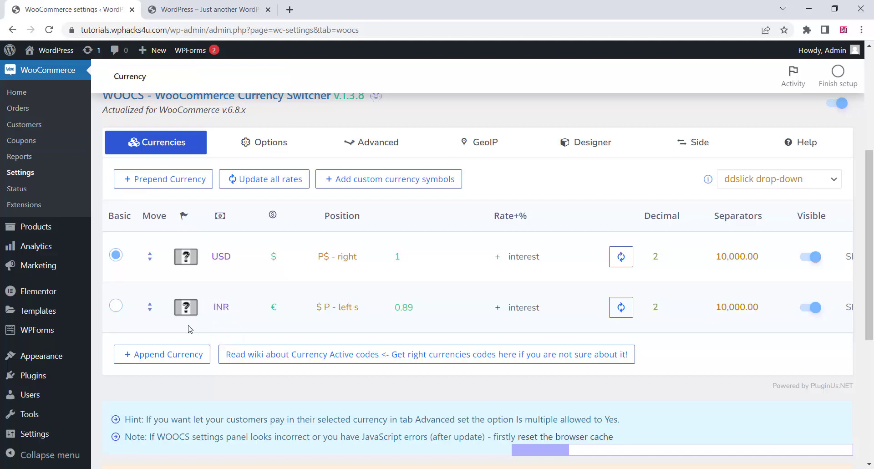
- Assign the India flag image from the Media Library to the INR row
left_click(186, 308)
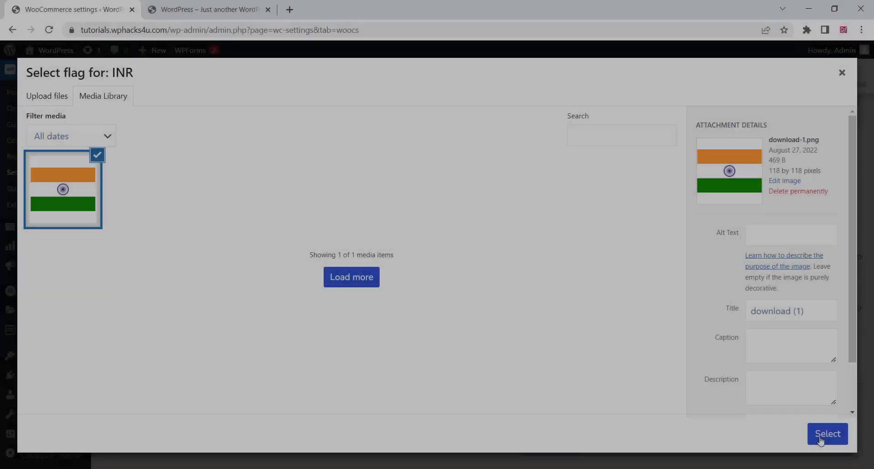
left_click(823, 436)
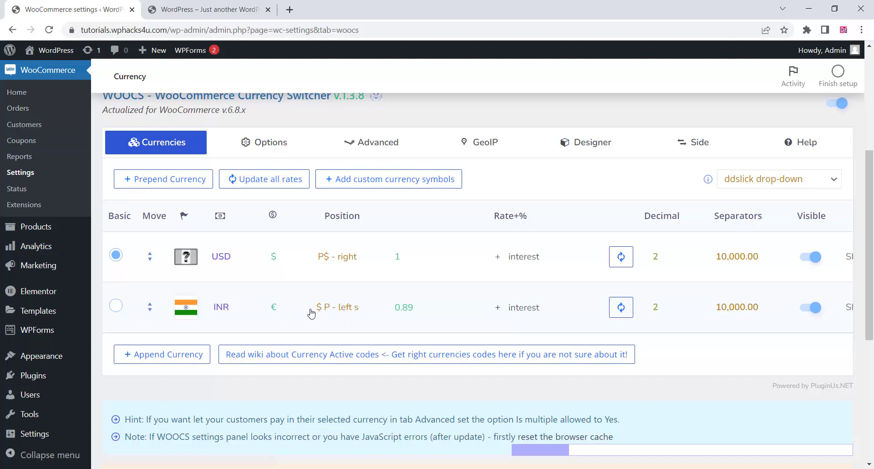
- Change the INR row's symbol from € to ₹
left_click(275, 307)
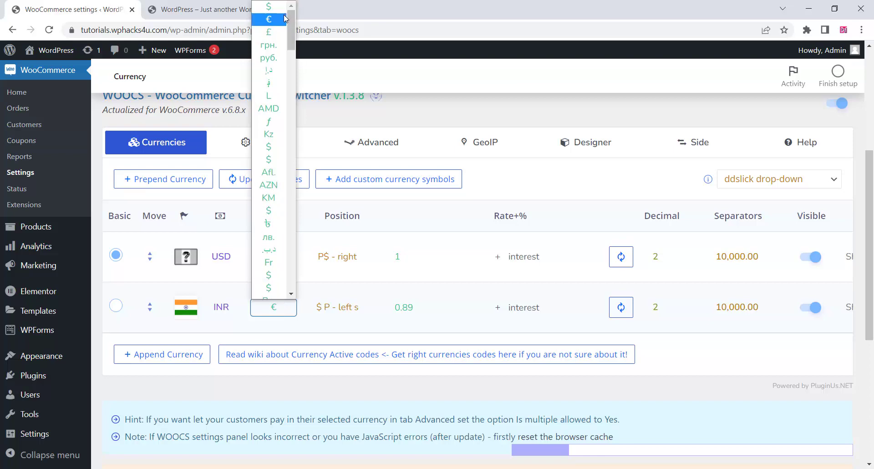
scroll(280, 88, "down", 10)
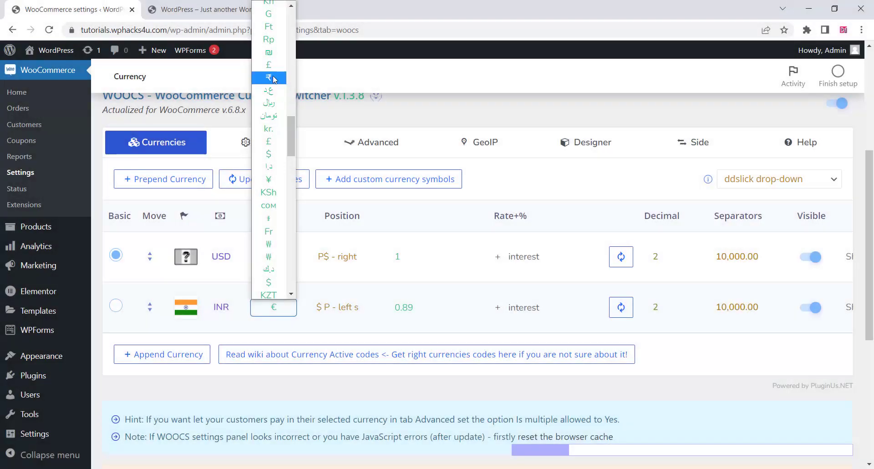
left_click(274, 78)
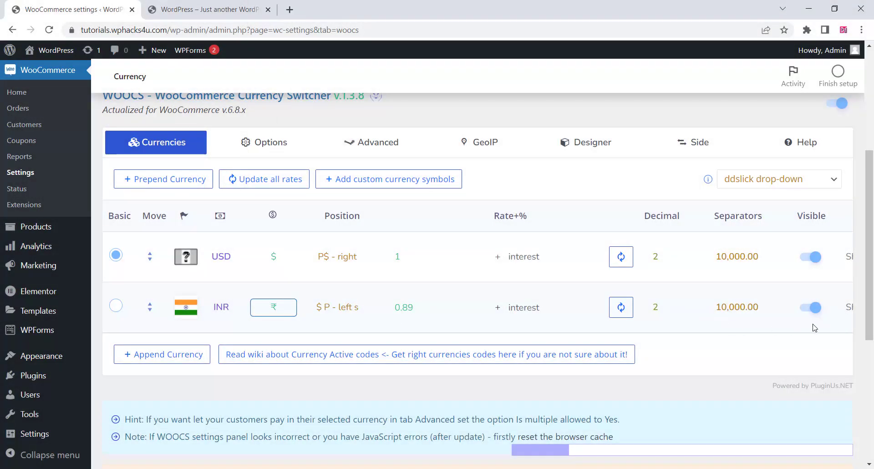
- Overwrite the INR description 'European Euro' with 'Indian Rupee'
left_click_drag(557, 454, 849, 458)
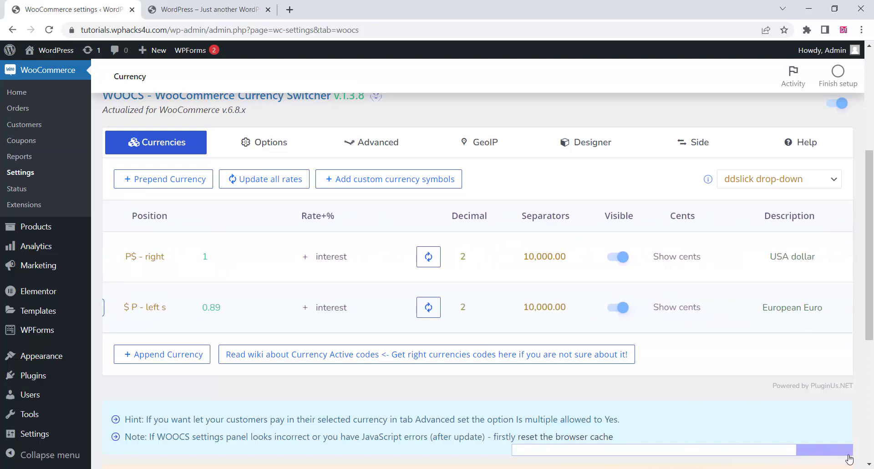
left_click(792, 305)
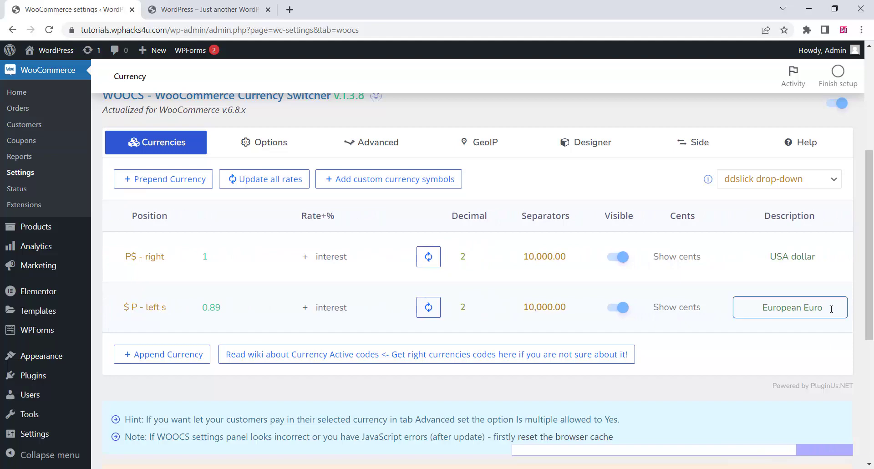
left_click_drag(831, 309, 750, 314)
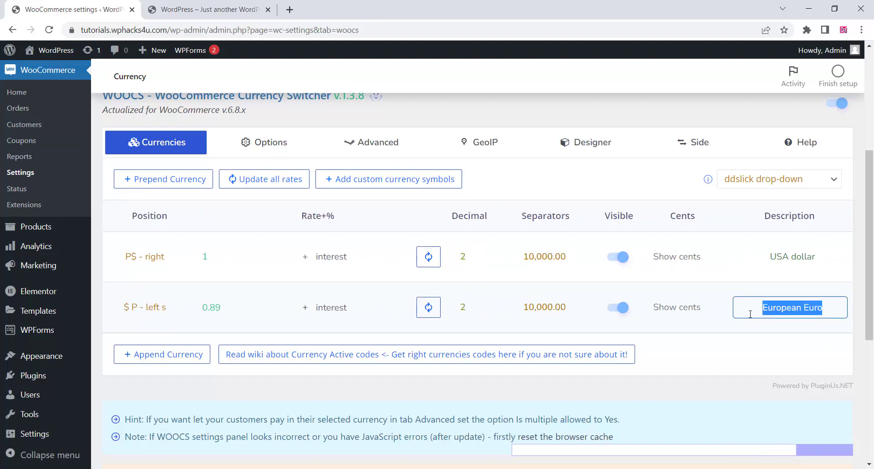
type("Indi")
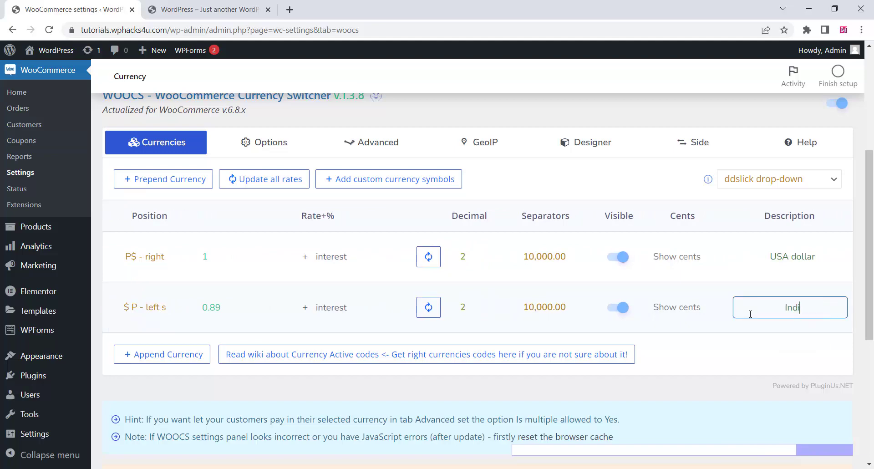
type("an Rupee")
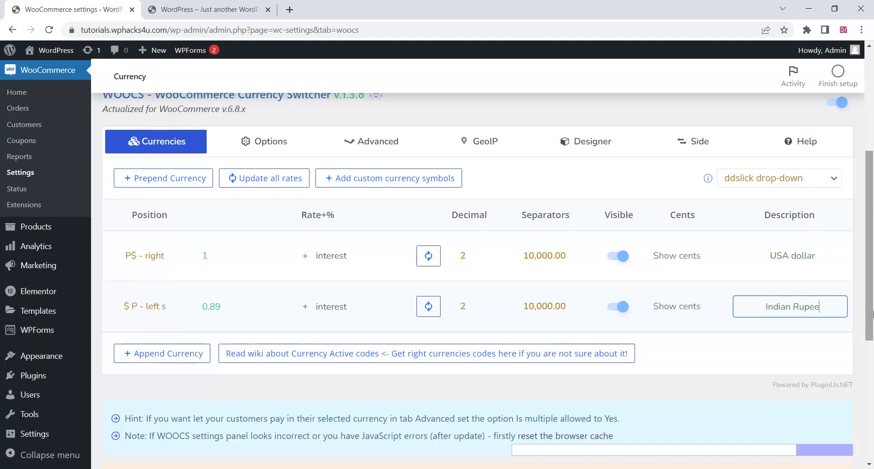
- Save the USD and INR currency table changes
scroll(873, 314, "down", 5)
scroll(873, 324, "down", 1)
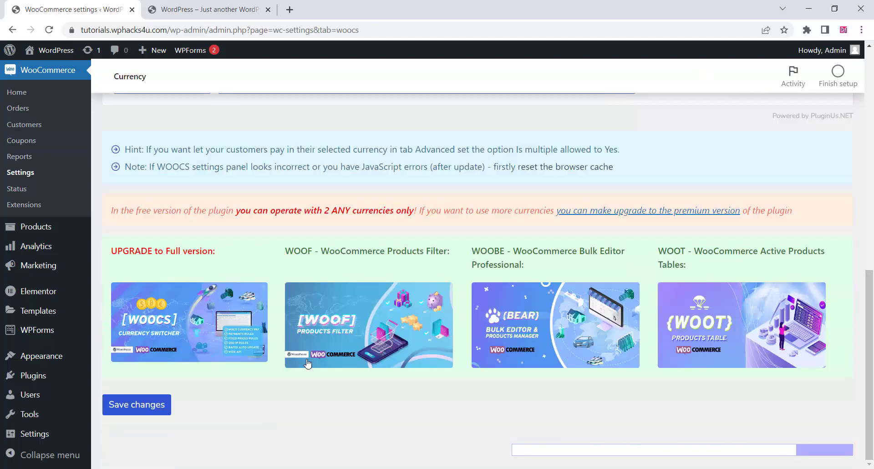
left_click(142, 406)
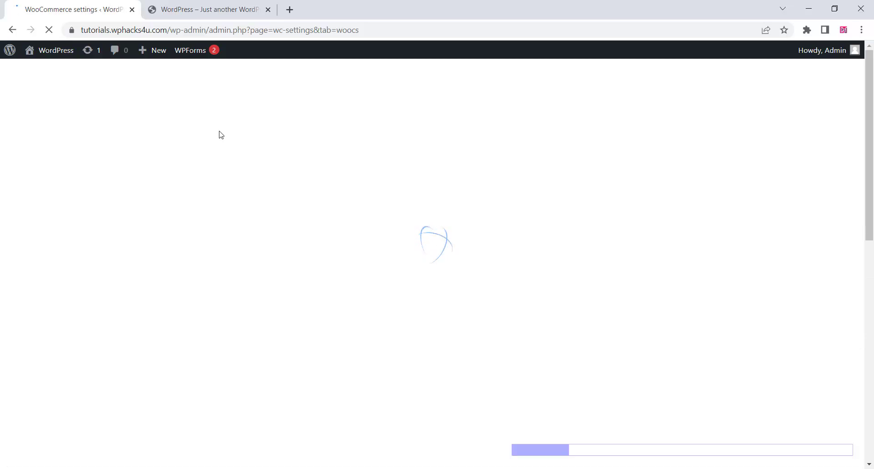
- Move INR above USD and refresh its rate to 79.963996887207
scroll(286, 230, "down", 5)
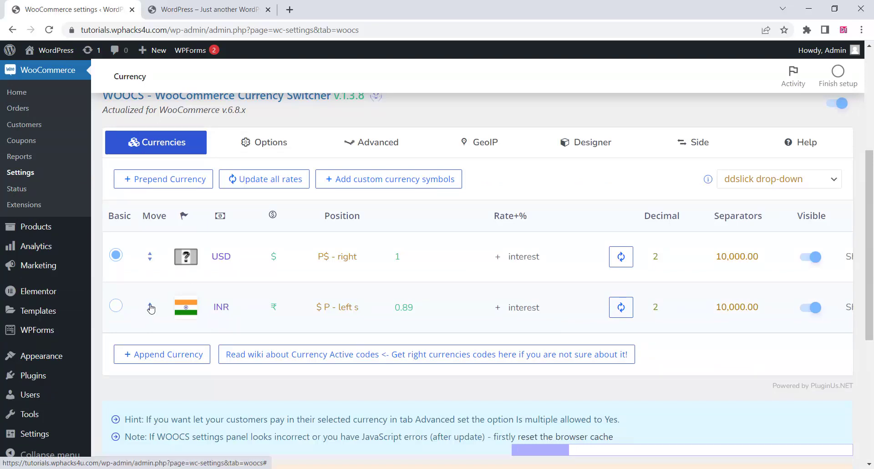
left_click_drag(150, 309, 151, 255)
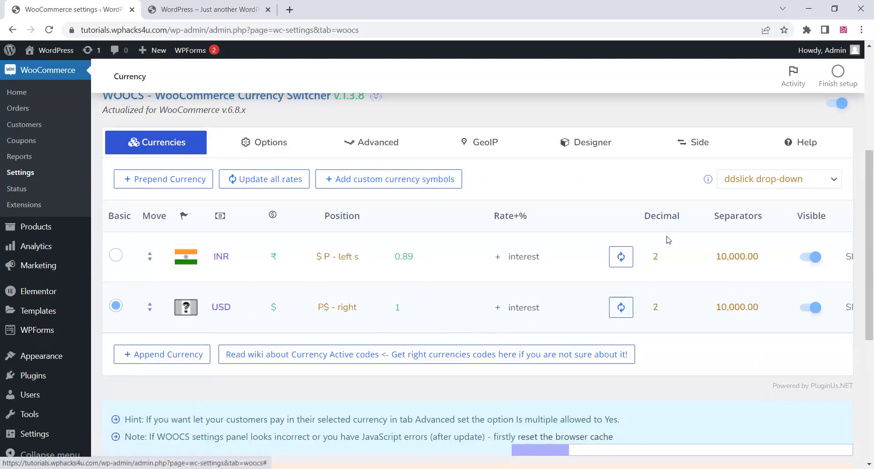
left_click(628, 258)
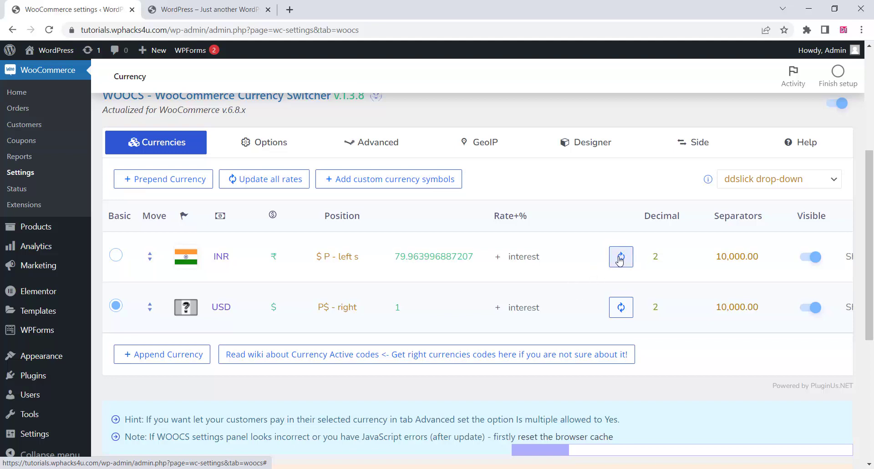
left_click(620, 258)
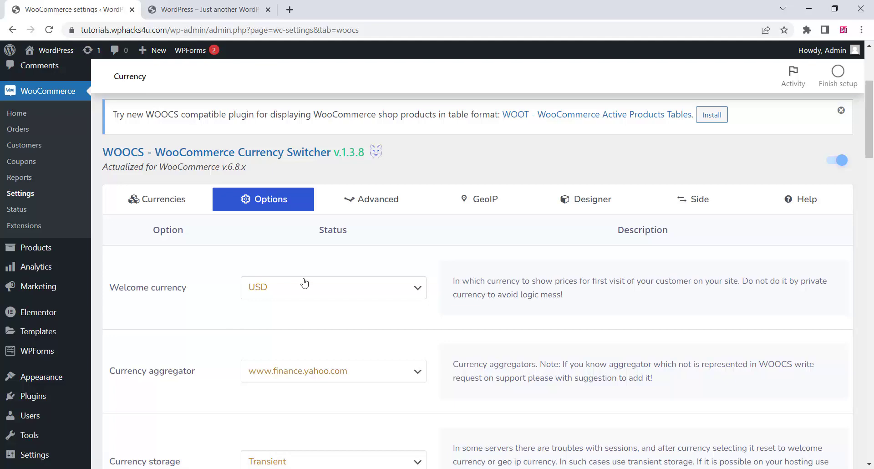
- Set the welcome currency to INR and keep Transient as the currency storage
left_click(304, 283)
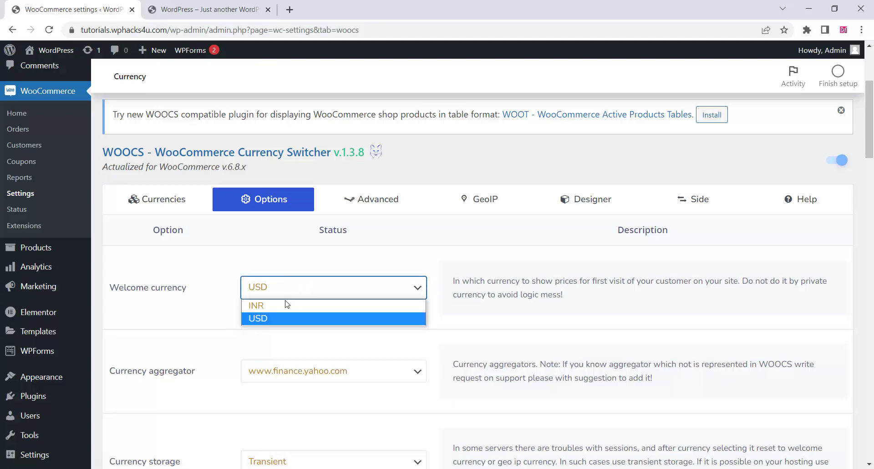
left_click(274, 303)
scroll(203, 313, "down", 3)
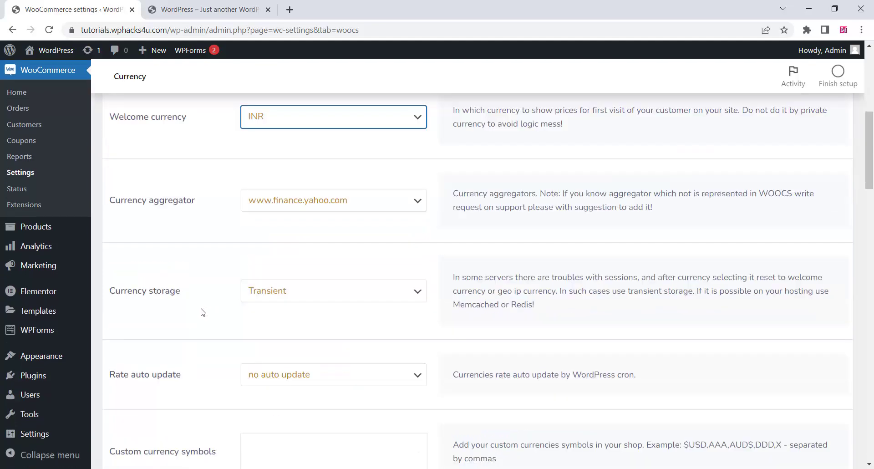
scroll(207, 306, "down", 2)
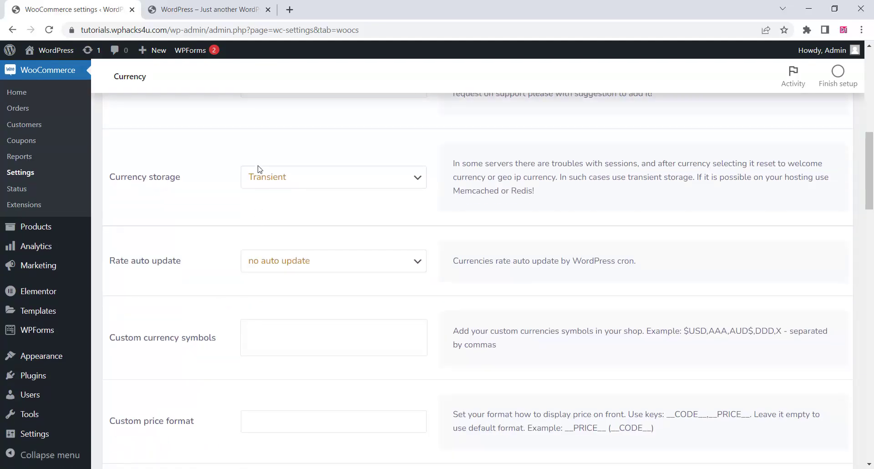
left_click(259, 180)
left_click(220, 196)
- Review the remaining WOOCS options and save the changes
scroll(209, 228, "down", 6)
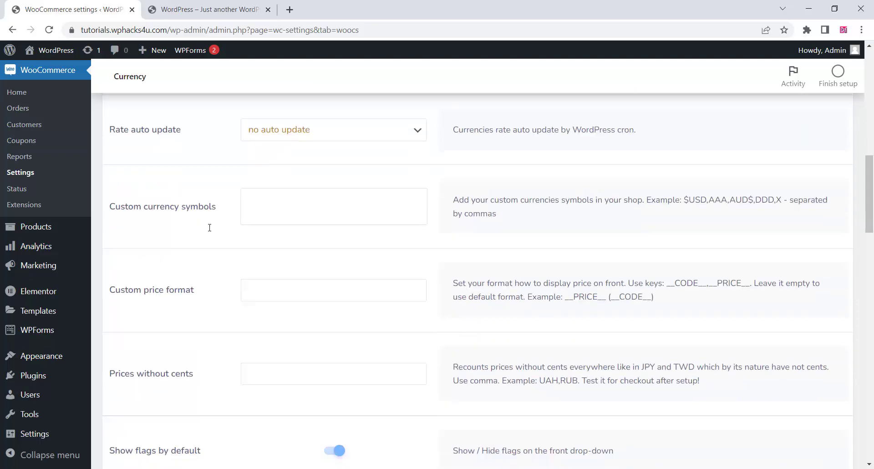
scroll(211, 231, "down", 2)
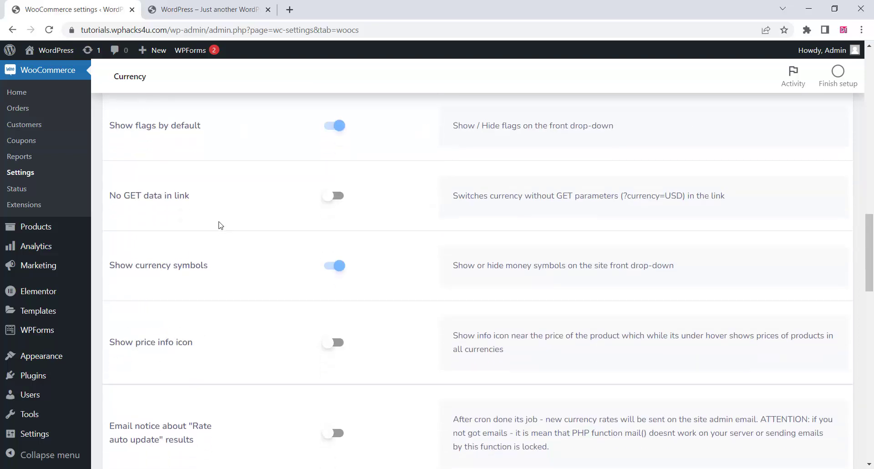
scroll(220, 225, "down", 1)
scroll(220, 225, "down", 2)
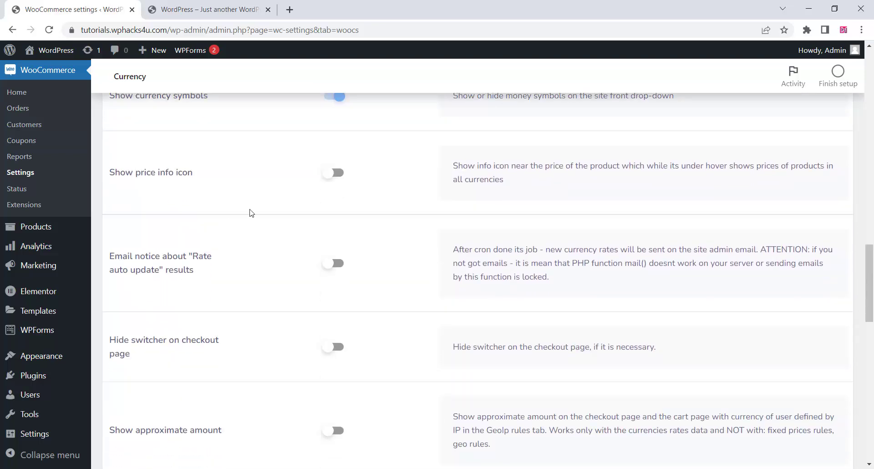
scroll(252, 214, "up", 1)
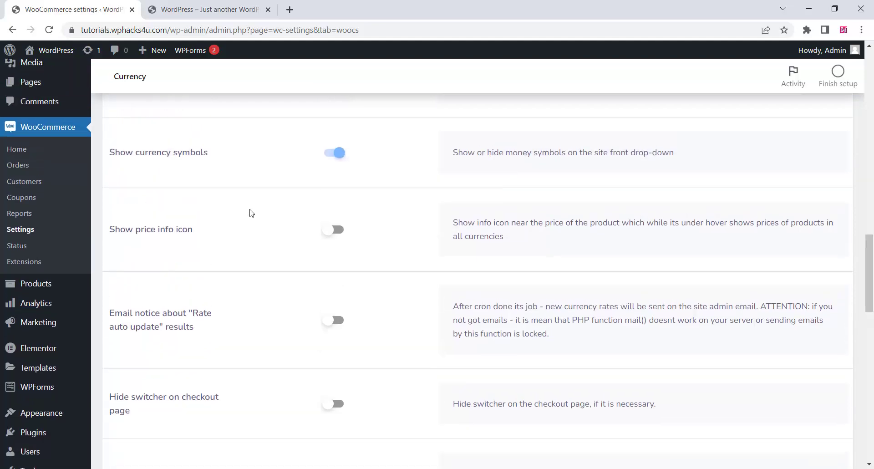
scroll(252, 216, "down", 2)
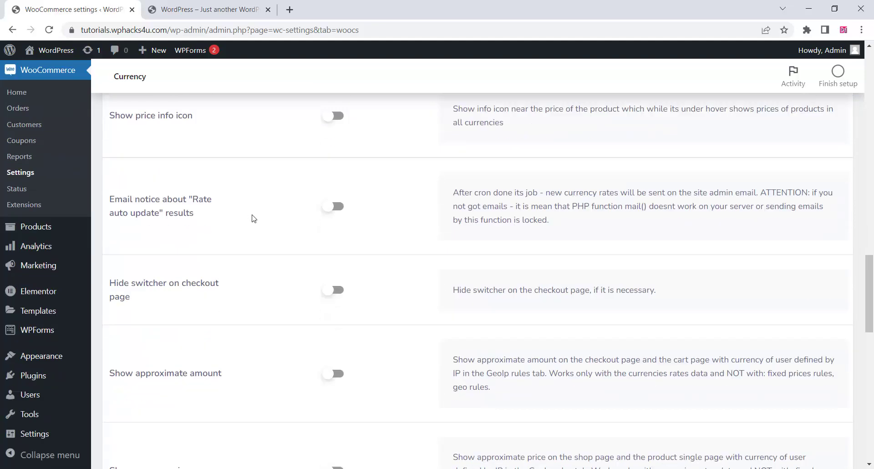
scroll(264, 267, "down", 2)
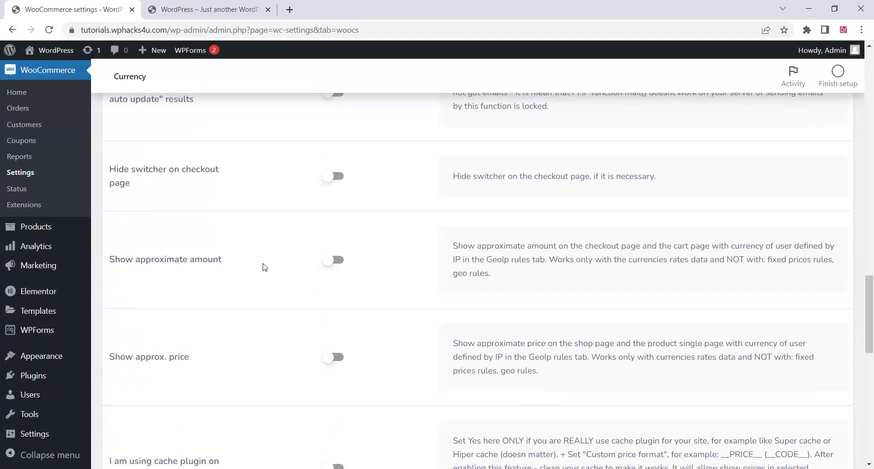
scroll(268, 266, "down", 4)
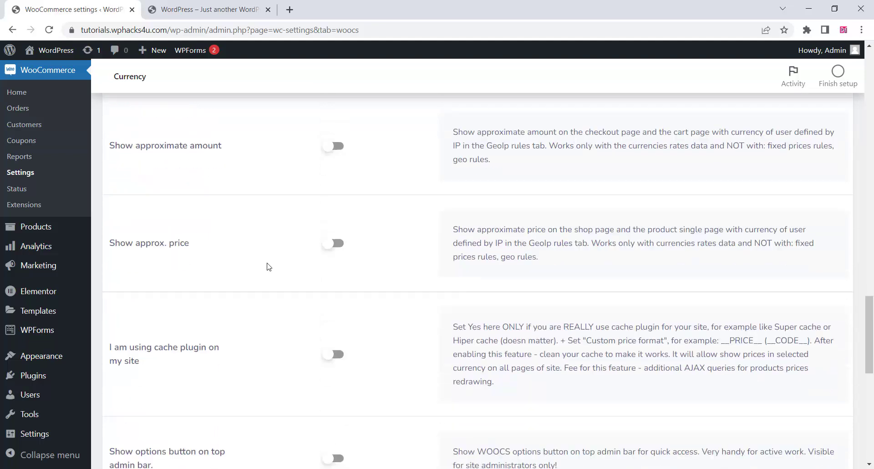
scroll(269, 267, "down", 1)
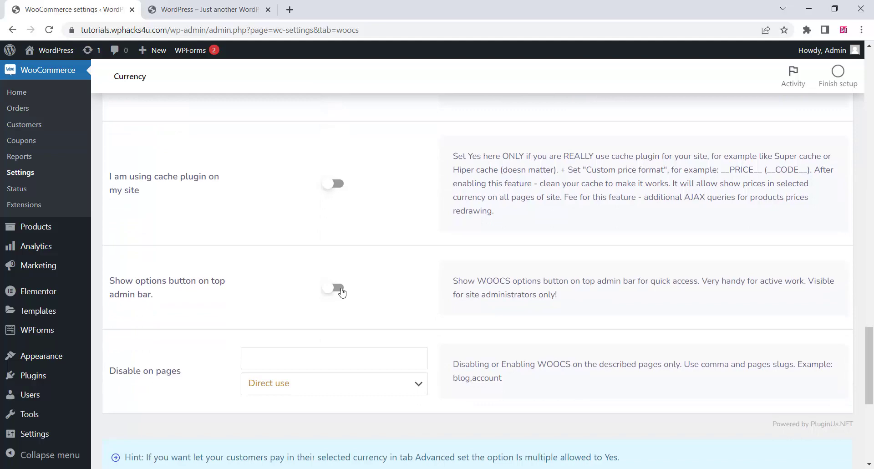
scroll(164, 449, "down", 5)
left_click(148, 430)
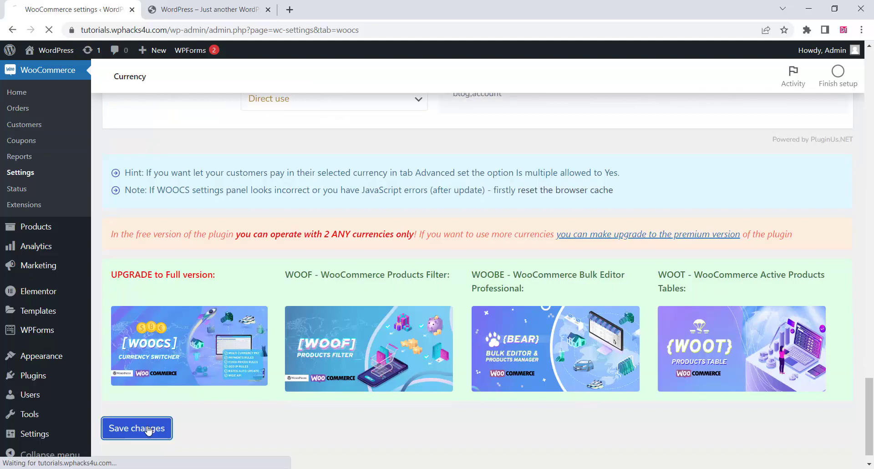
left_click(207, 9)
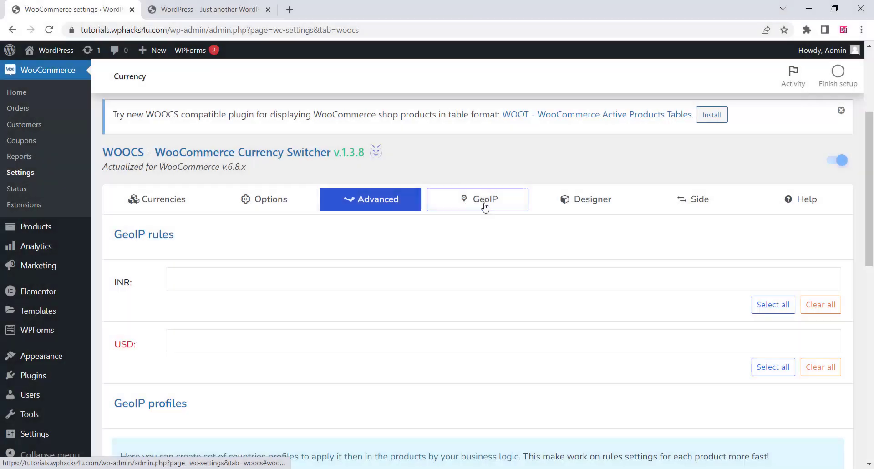
- Enable the side currency switcher in the WOOCS Side settings and save the changes
left_click(478, 199)
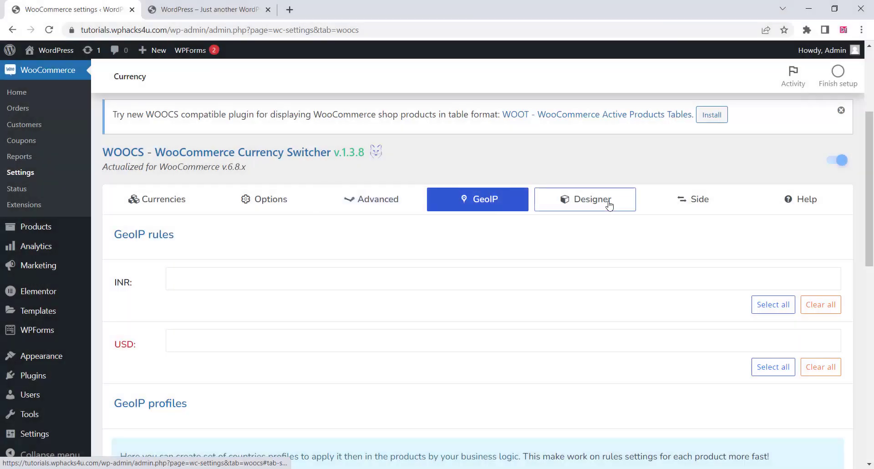
left_click(609, 205)
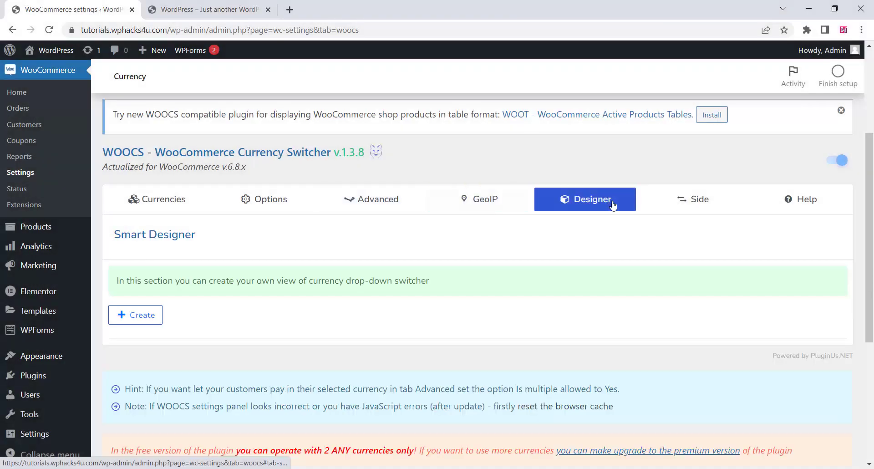
left_click(706, 204)
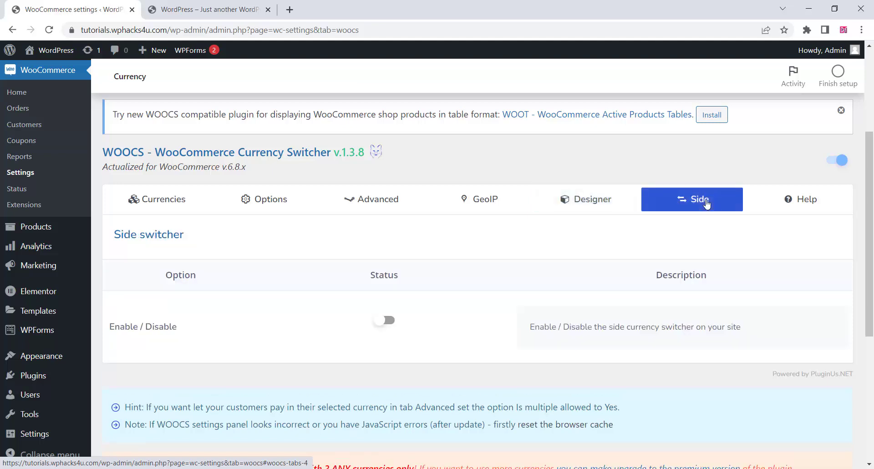
left_click(390, 320)
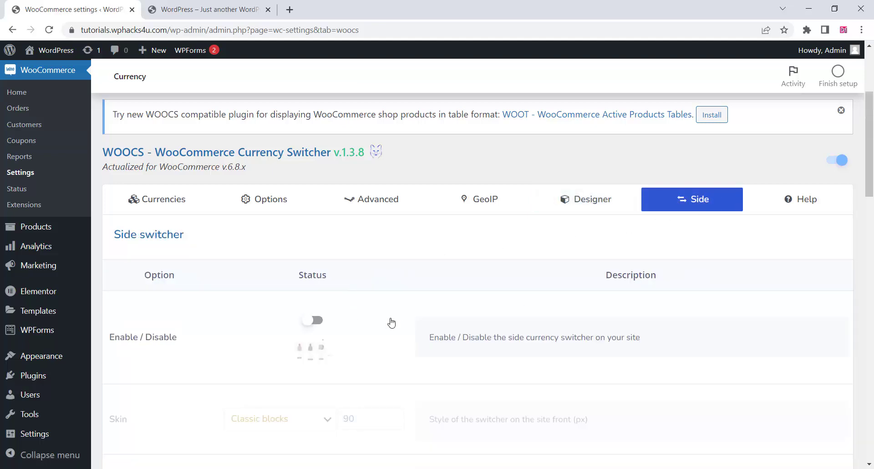
scroll(410, 306, "down", 5)
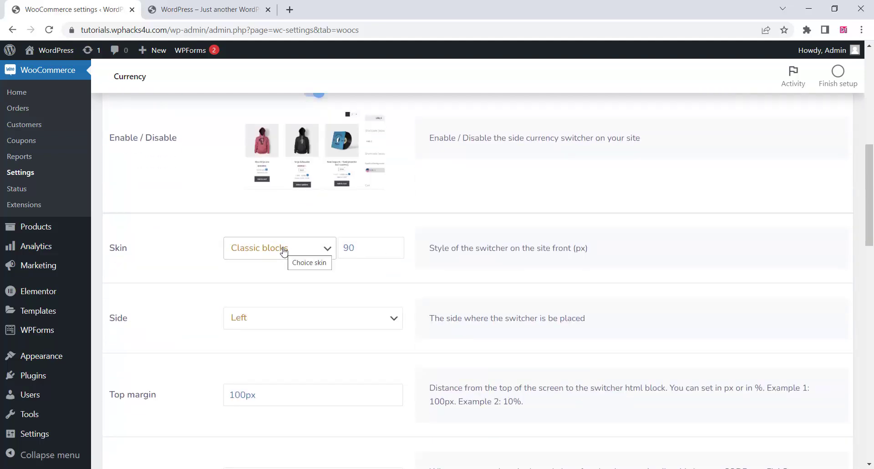
scroll(258, 321, "down", 8)
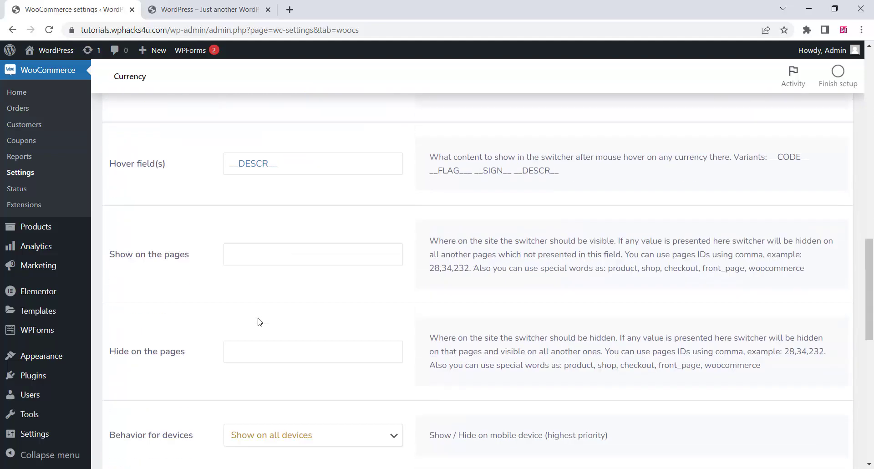
scroll(260, 322, "down", 10)
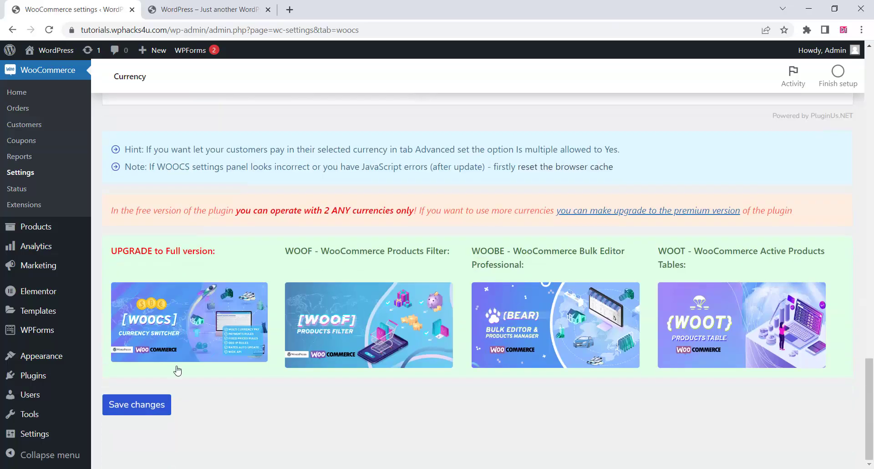
left_click(49, 31)
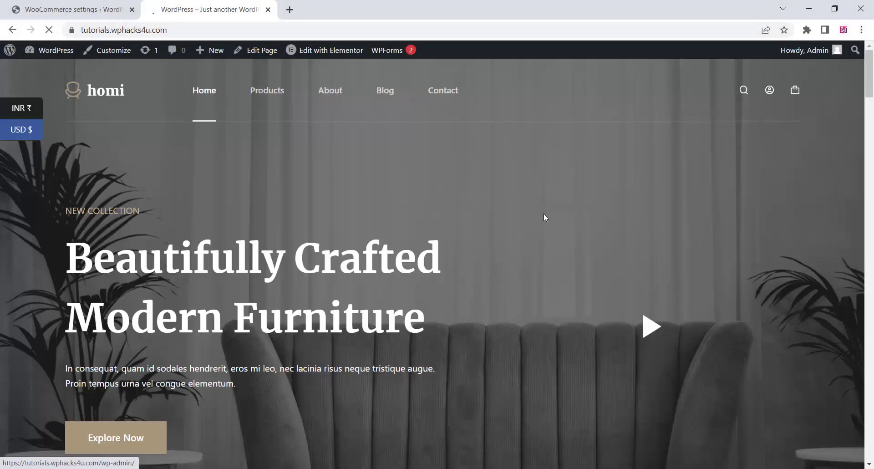
- Scroll through the storefront products to check the INR ₹ and USD $ side switcher
scroll(544, 216, "down", 7)
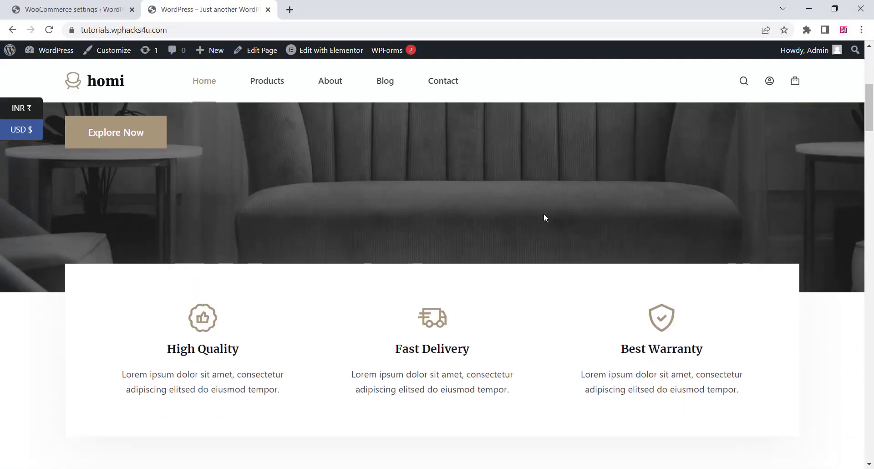
scroll(545, 217, "down", 19)
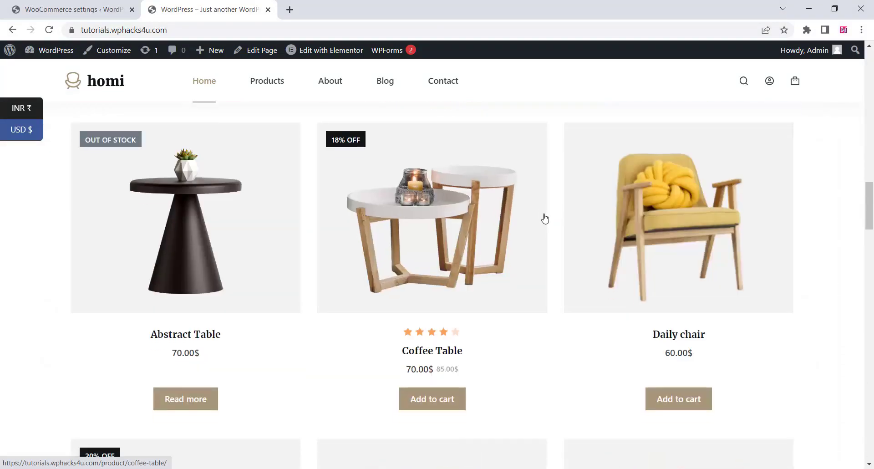
scroll(545, 218, "down", 7)
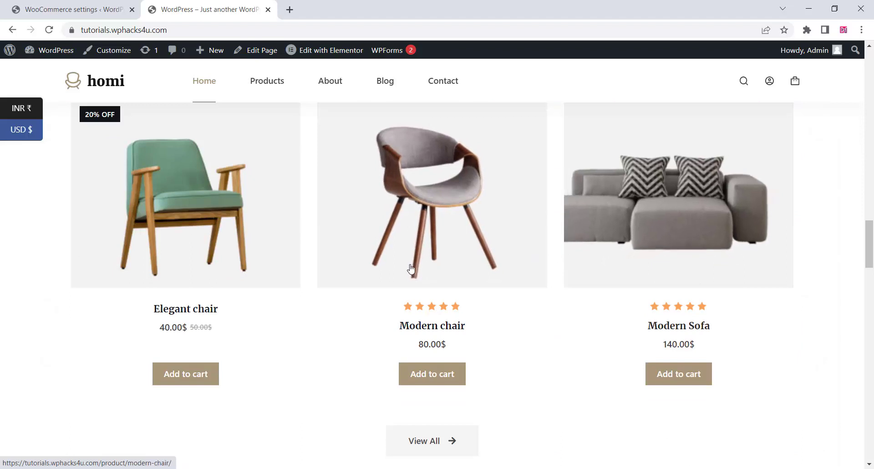